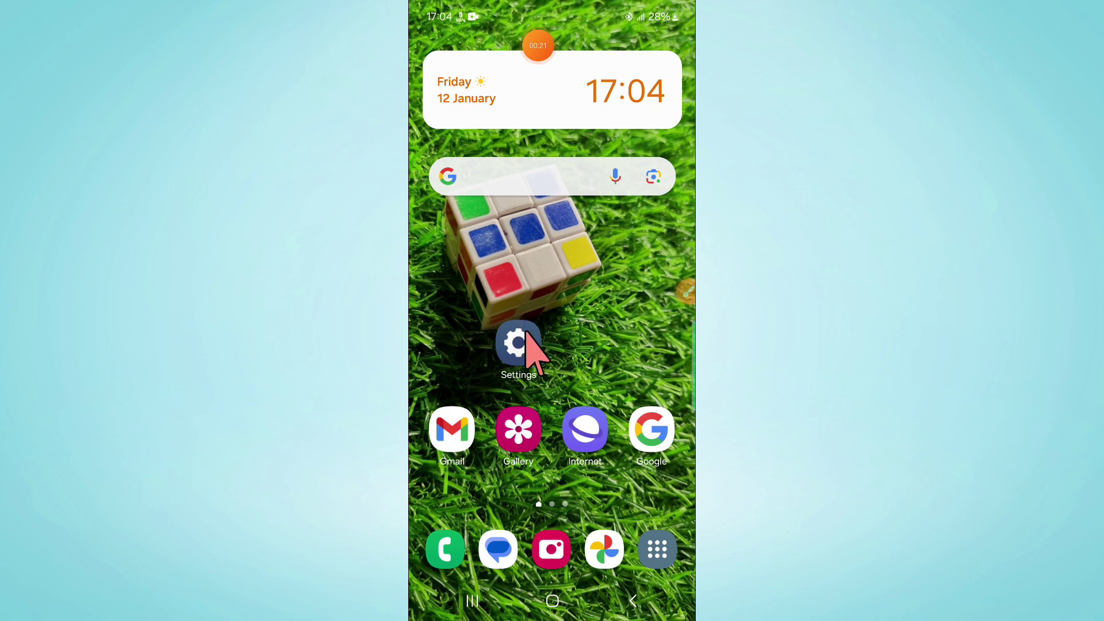
Open the device Settings app from the home screen
left_click(679, 293)
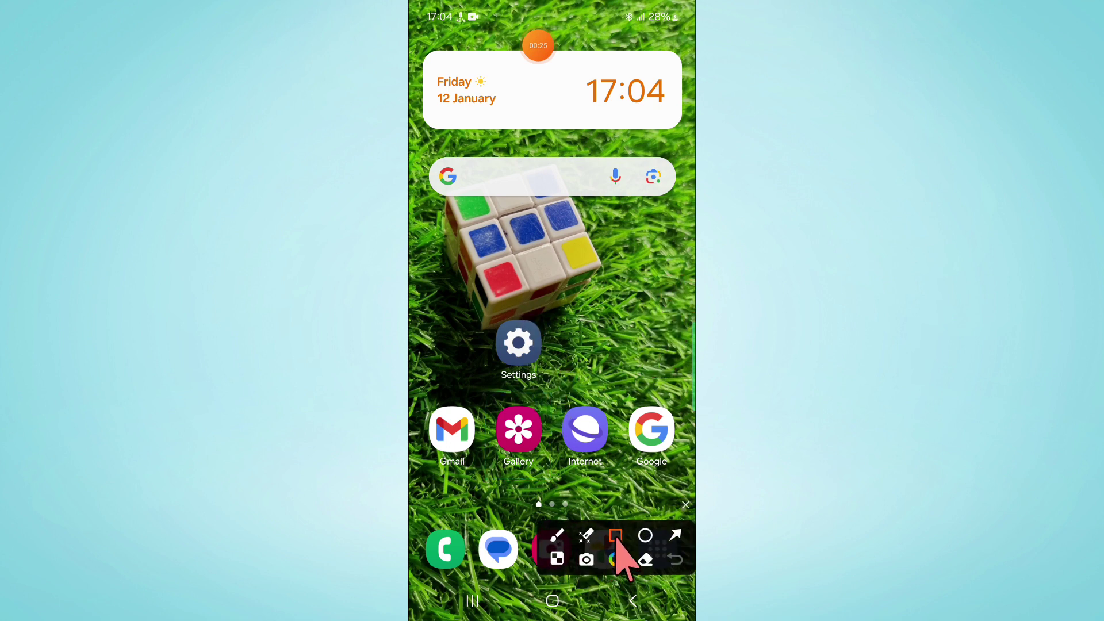
left_click(645, 534)
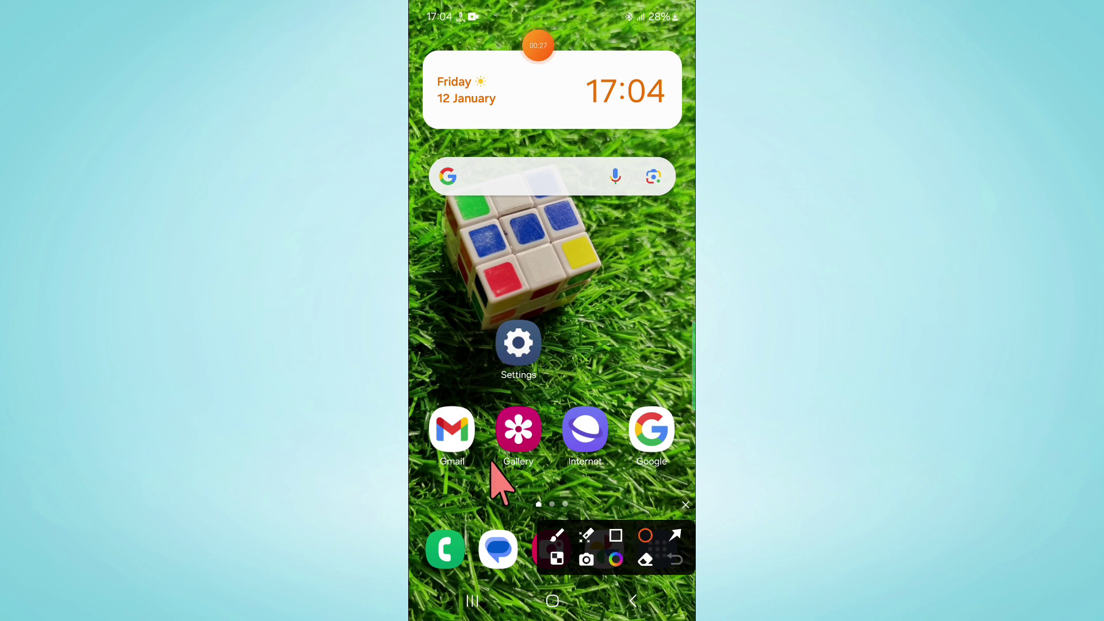
left_click_drag(494, 318, 545, 387)
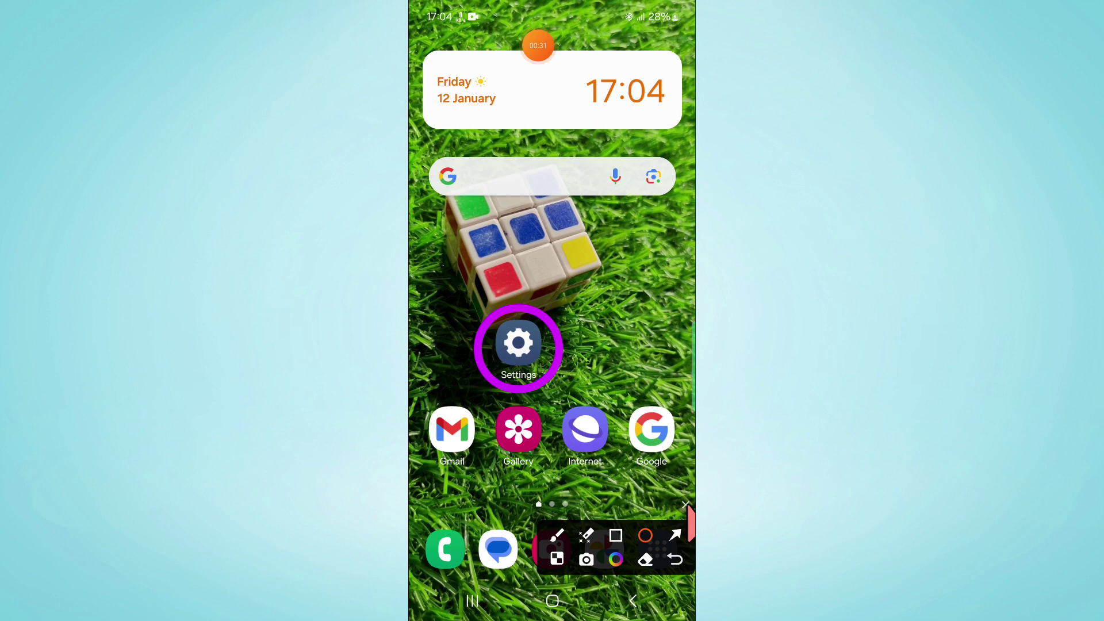
left_click(687, 506)
left_click(509, 347)
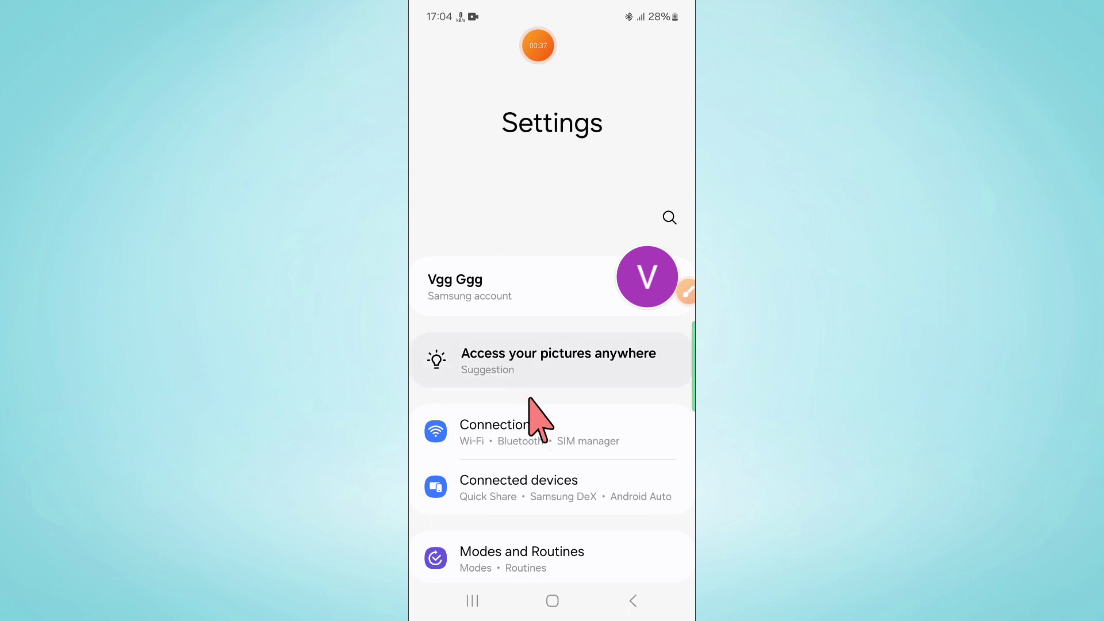
left_click_drag(540, 412, 536, 262)
left_click_drag(537, 439, 592, 247)
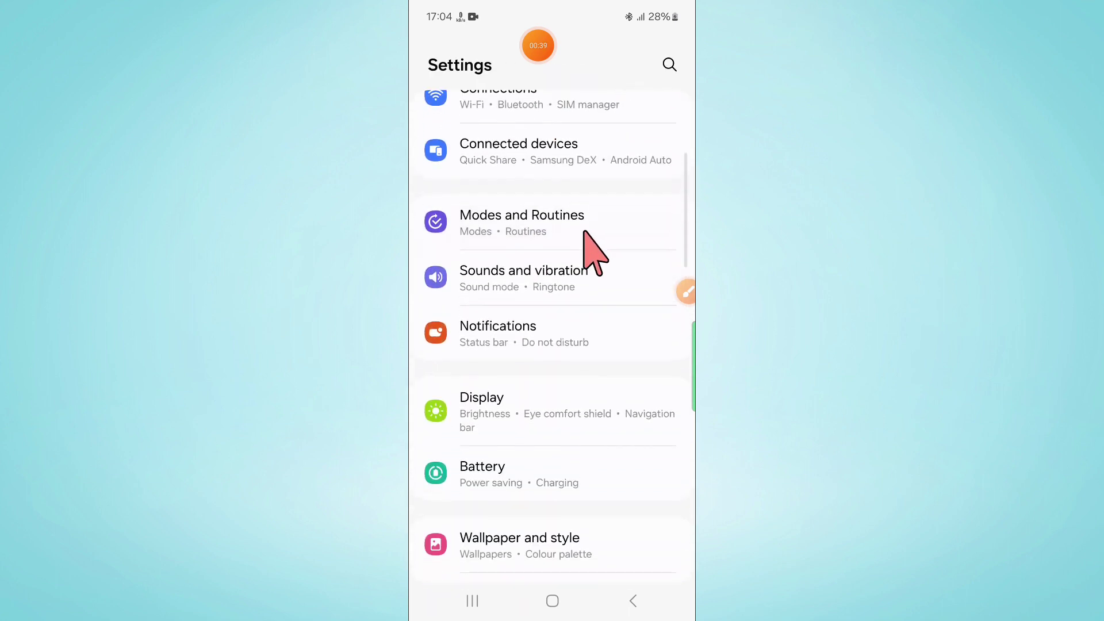
left_click_drag(592, 444, 599, 270)
Scroll the main Settings list until the Apps category is visible
left_click(590, 362)
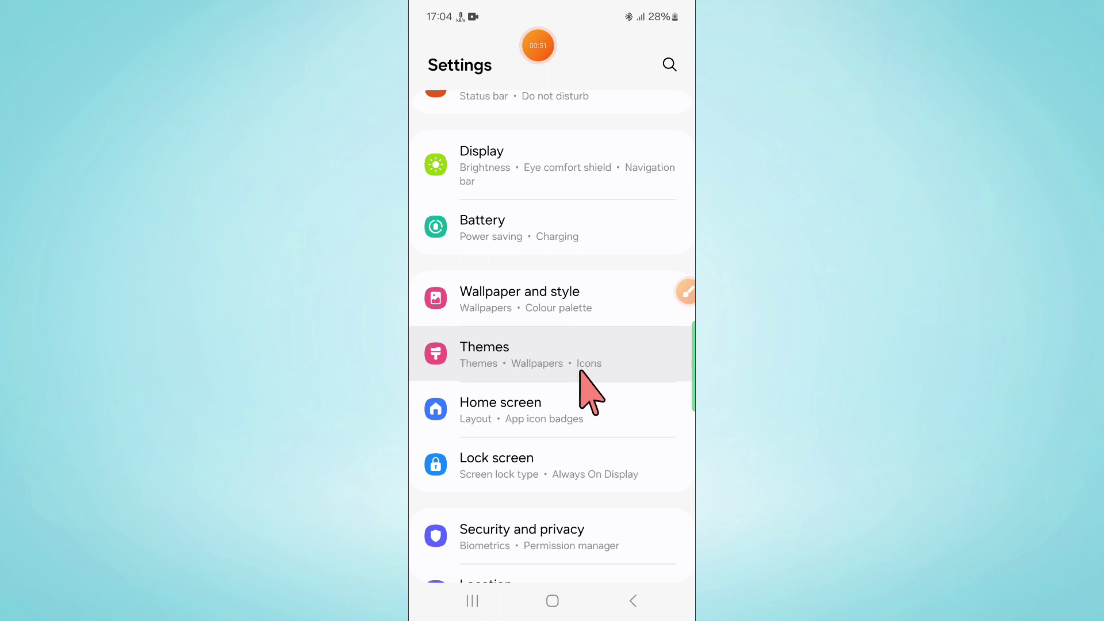
left_click_drag(575, 419, 604, 198)
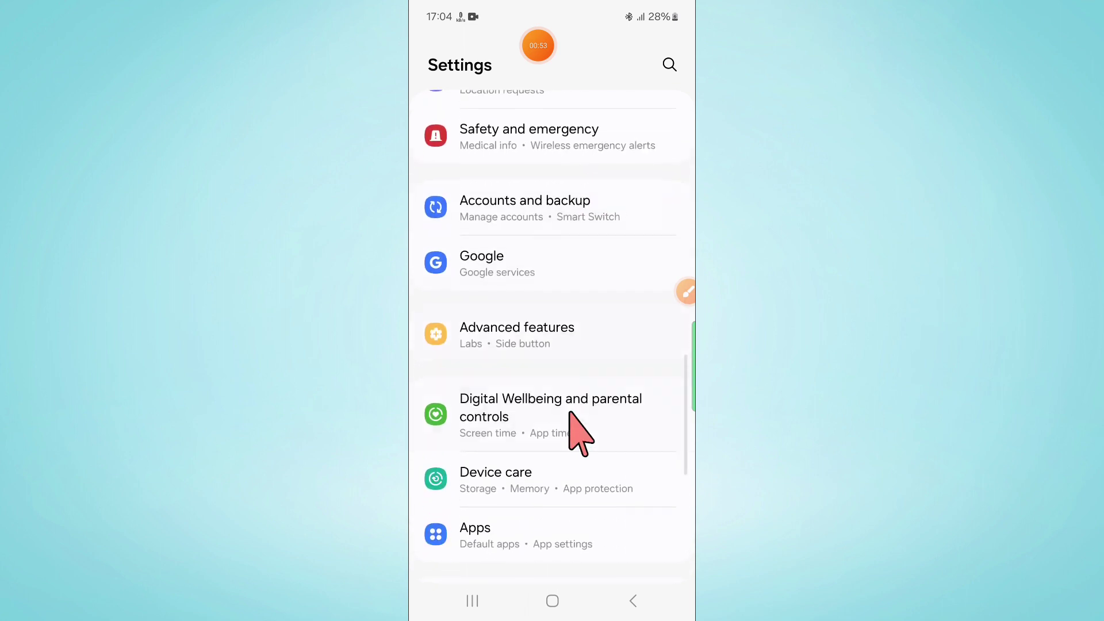
left_click_drag(575, 419, 609, 234)
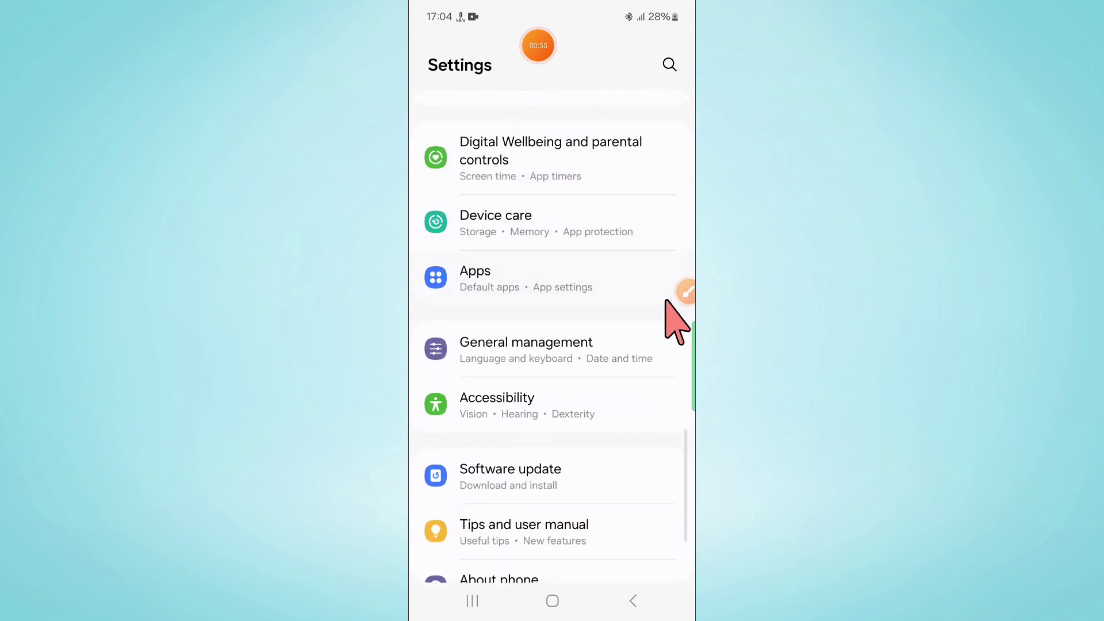
left_click(684, 291)
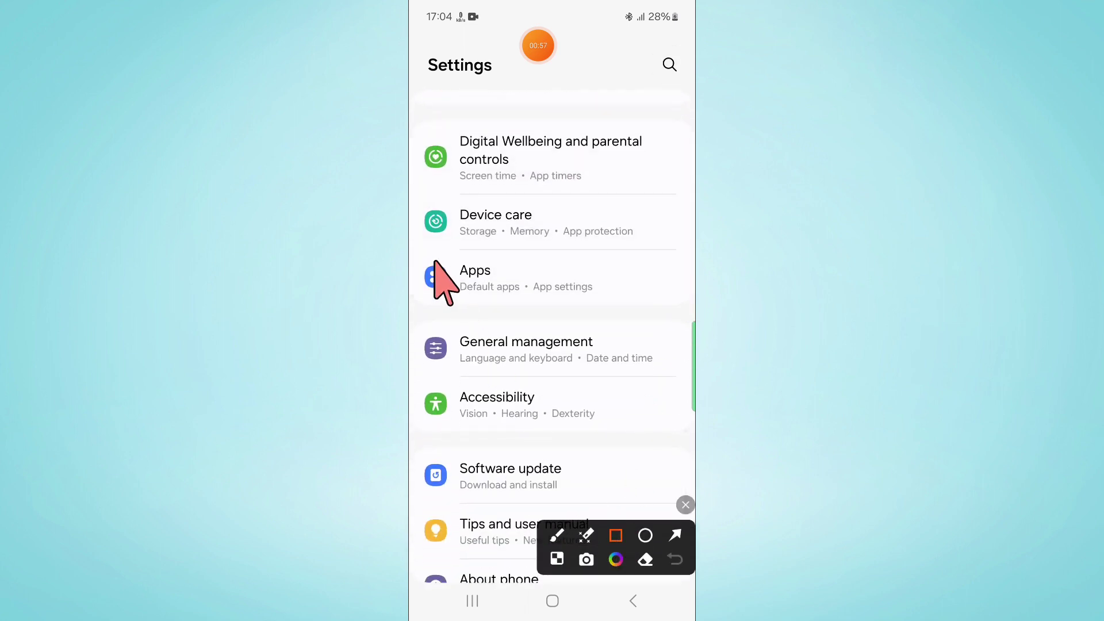
left_click_drag(414, 251, 620, 304)
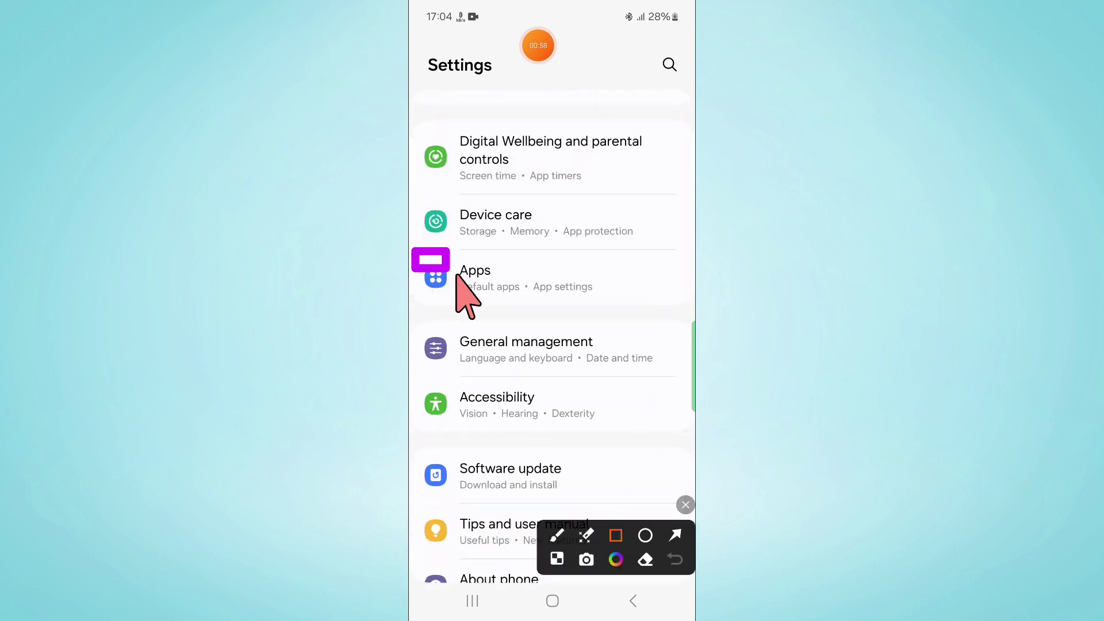
left_click(684, 504)
Open the Apps list and scroll through the installed apps to the M section
left_click(525, 262)
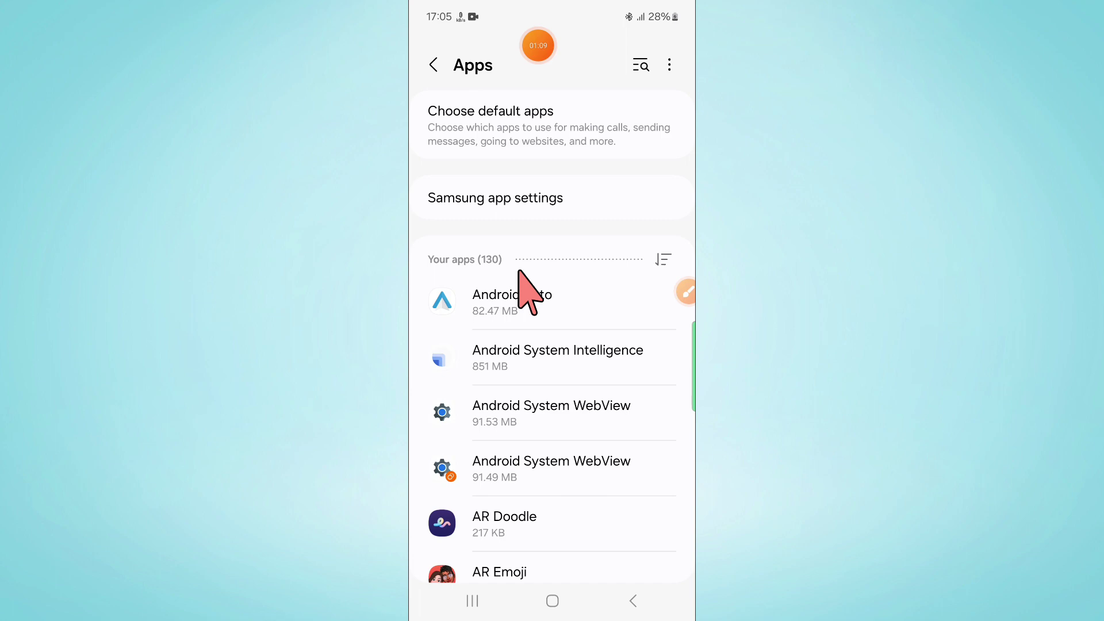
left_click_drag(532, 506, 547, 209)
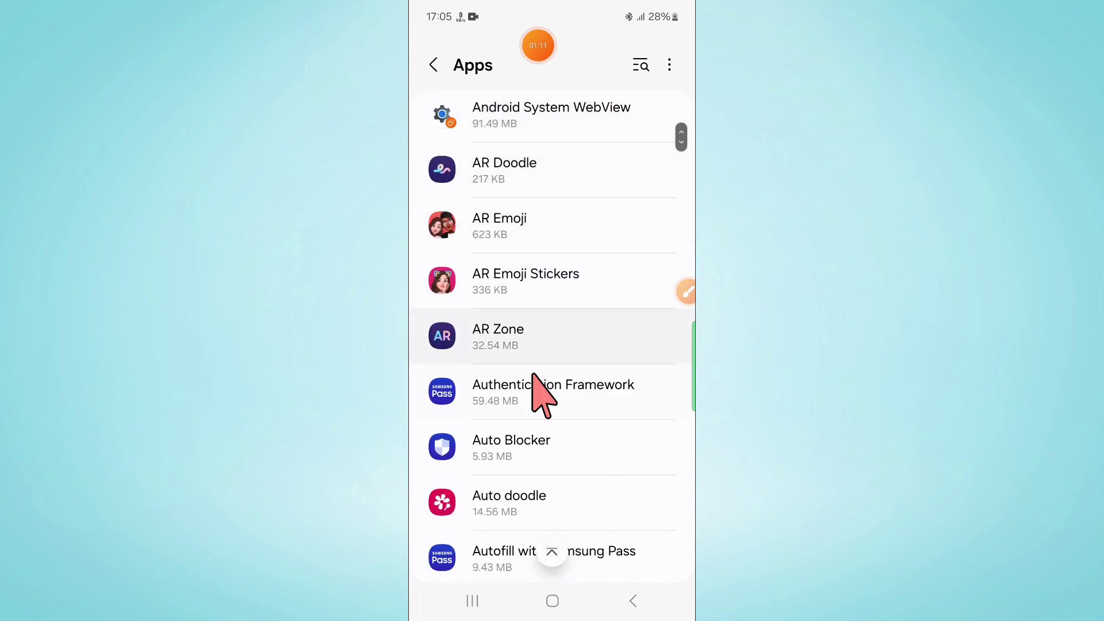
mouse_move(533, 377)
left_mouse_down()
mouse_move(557, 267)
mouse_move(596, 186)
left_mouse_up()
mouse_move(543, 402)
left_mouse_down()
mouse_move(530, 235)
mouse_move(538, 98)
left_mouse_up()
left_click_drag(572, 518, 586, 173)
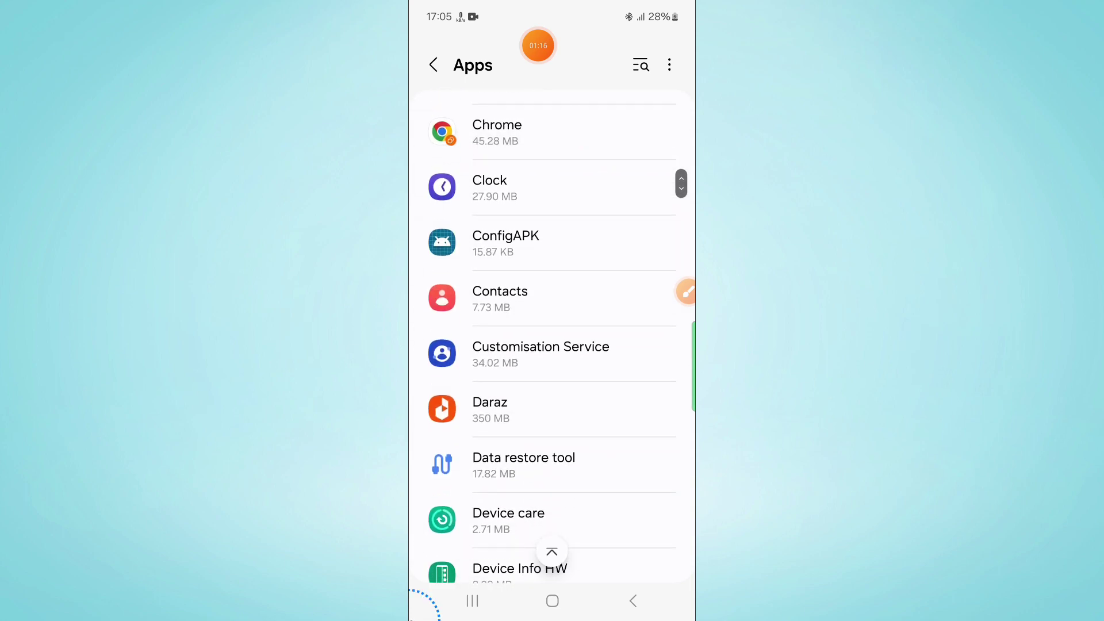
left_click_drag(464, 493, 552, 151)
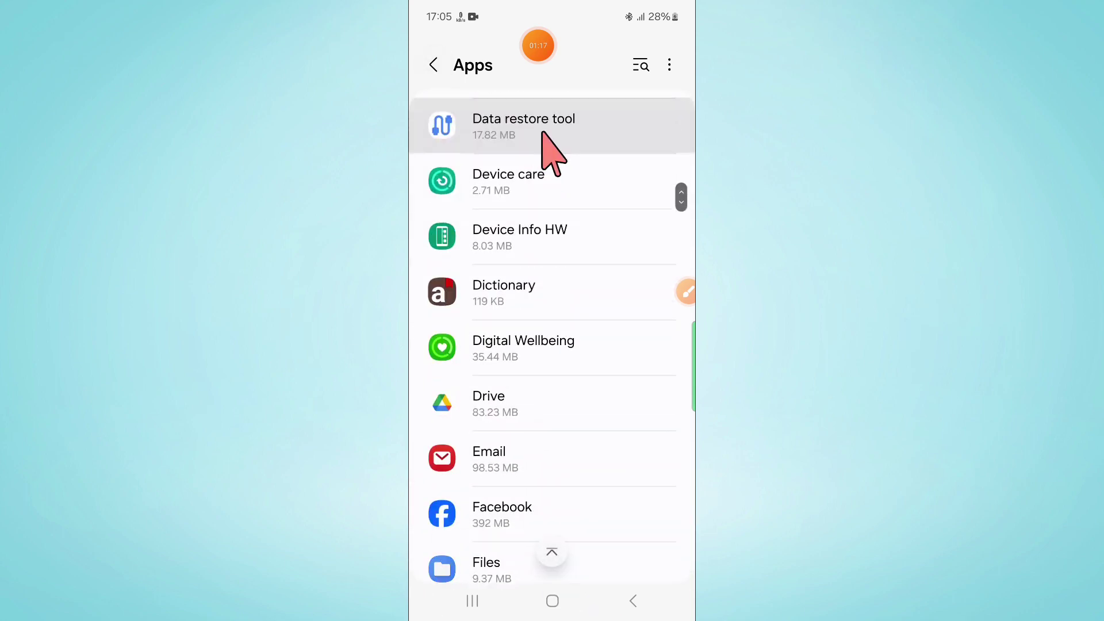
left_click_drag(523, 451, 552, 234)
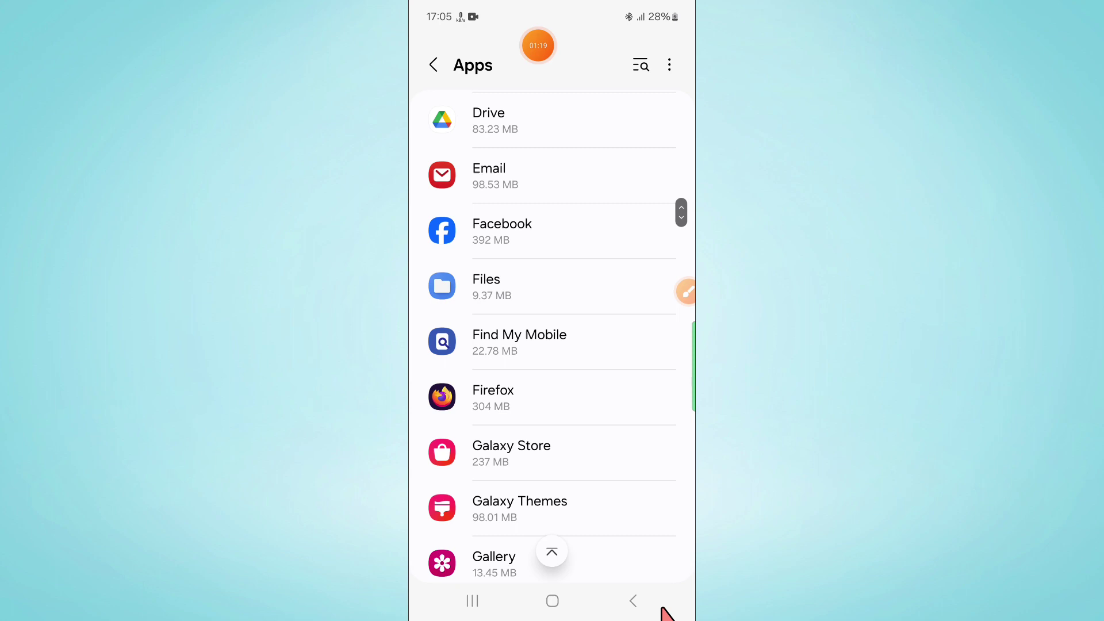
left_click_drag(612, 534, 616, 246)
left_click(577, 448)
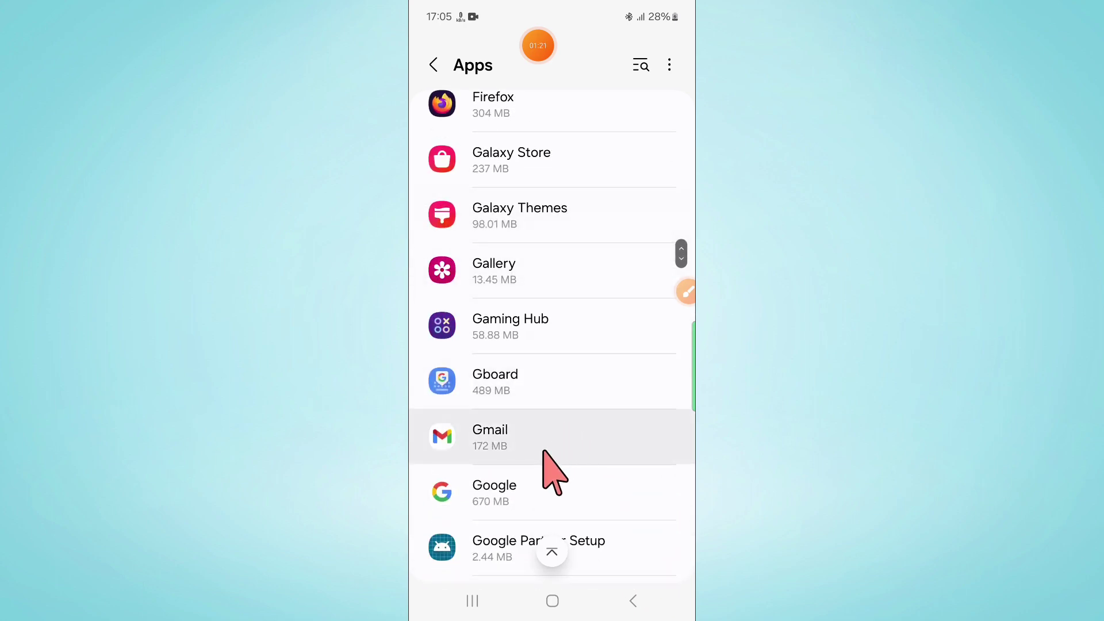
left_click_drag(552, 470, 631, 267)
left_click_drag(532, 475, 596, 212)
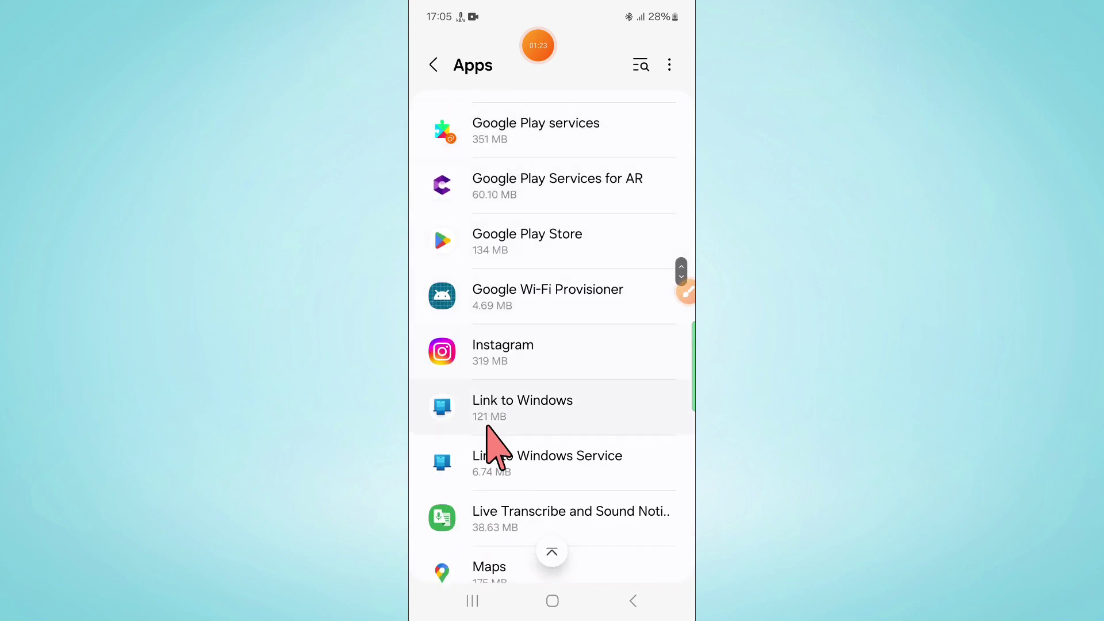
left_click_drag(498, 445, 603, 123)
mouse_move(451, 512)
left_mouse_down()
mouse_move(549, 367)
mouse_move(638, 345)
left_mouse_up()
Open the App info page for the second Messages entry
left_click(686, 294)
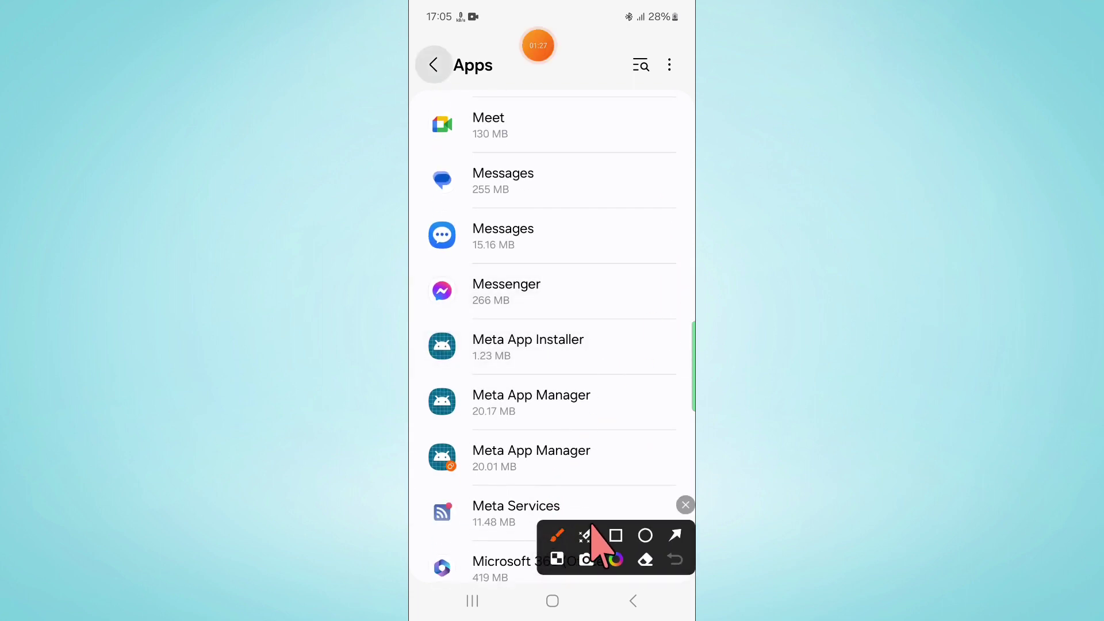
left_click(614, 536)
left_click_drag(415, 209, 603, 264)
left_click(685, 504)
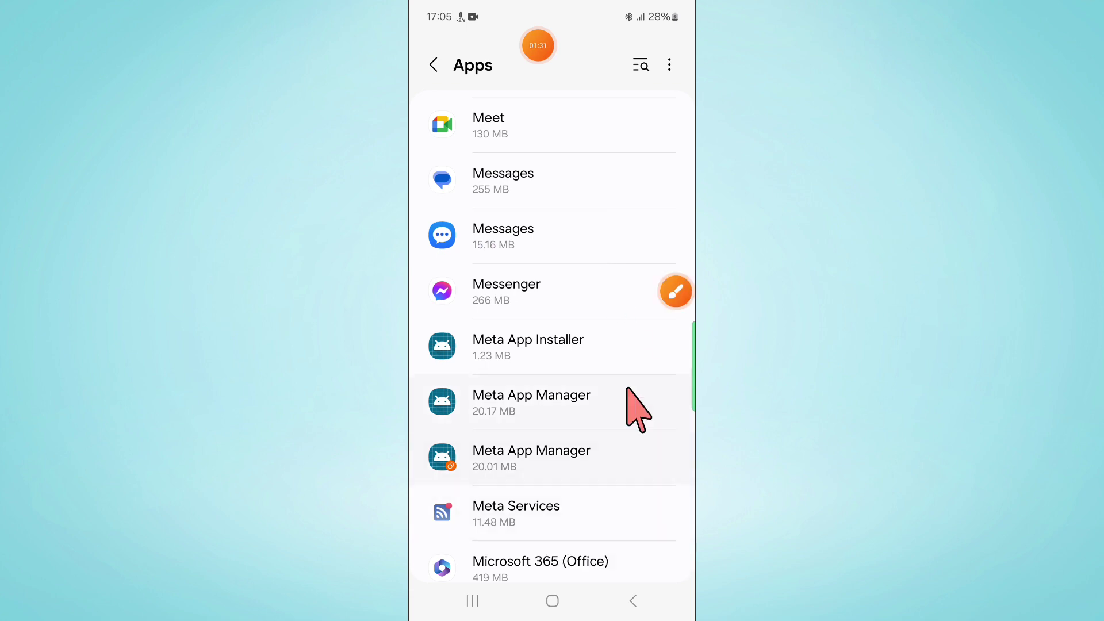
left_click(550, 245)
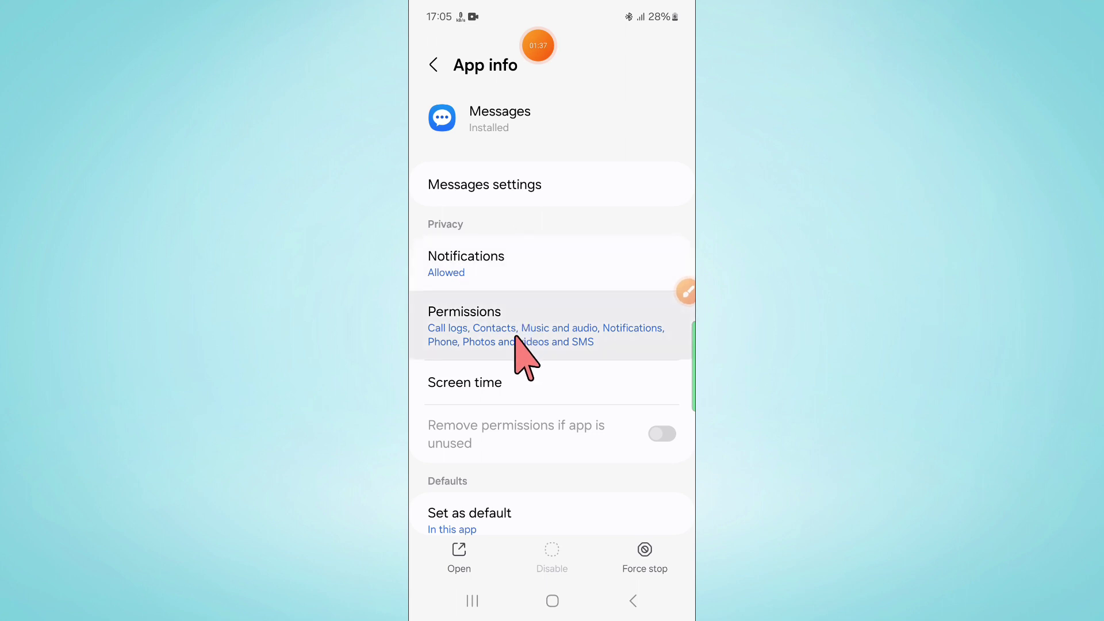
Open the Notifications settings from the Messages App info page
left_click(686, 291)
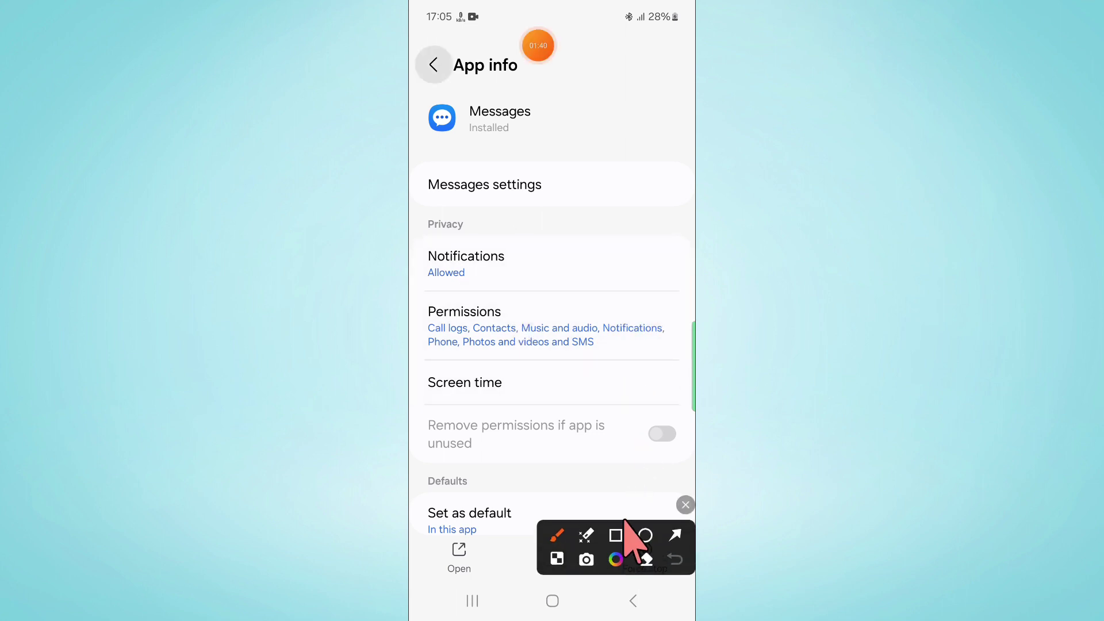
left_click(617, 536)
left_click_drag(423, 242, 544, 282)
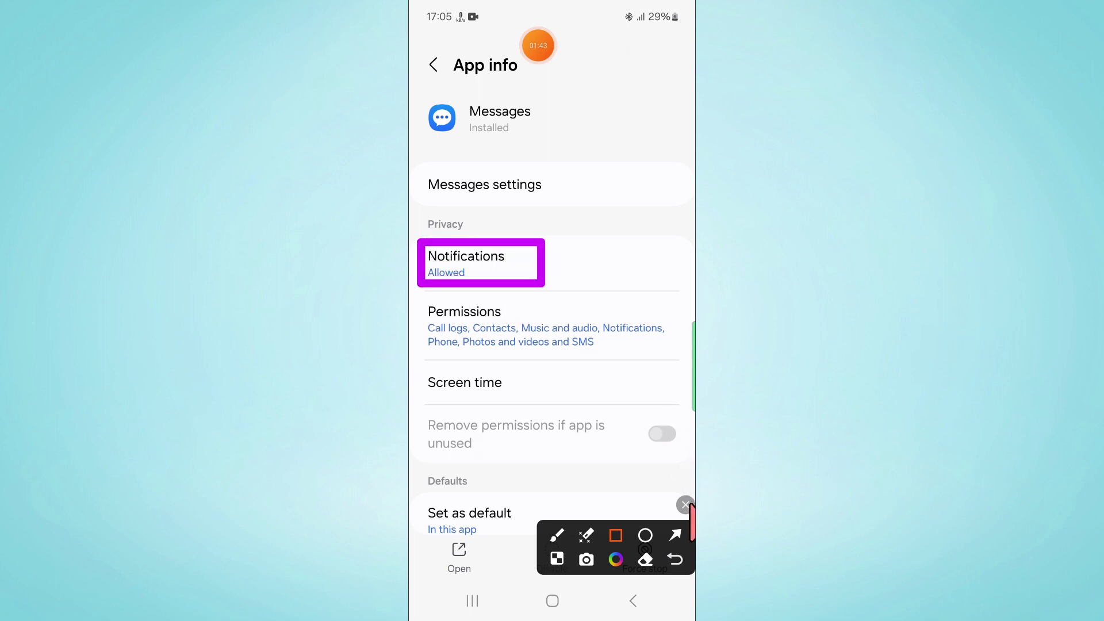
left_click(686, 504)
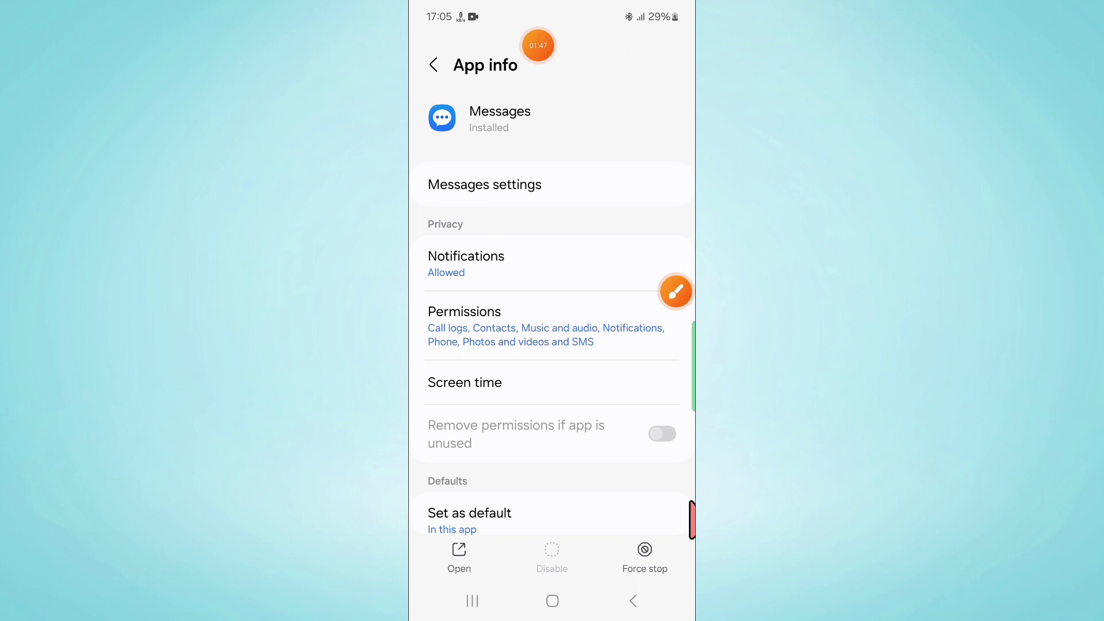
left_click(521, 273)
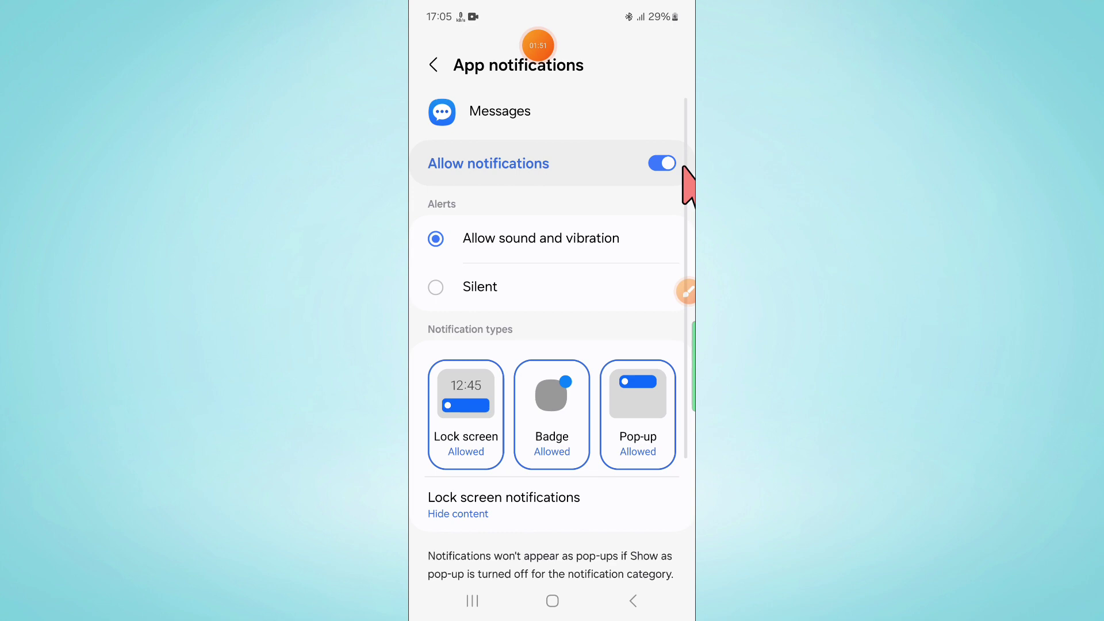
Toggle Allow notifications off and back on, keeping sound and vibration, and review the alert options below
left_click(661, 164)
left_click(662, 164)
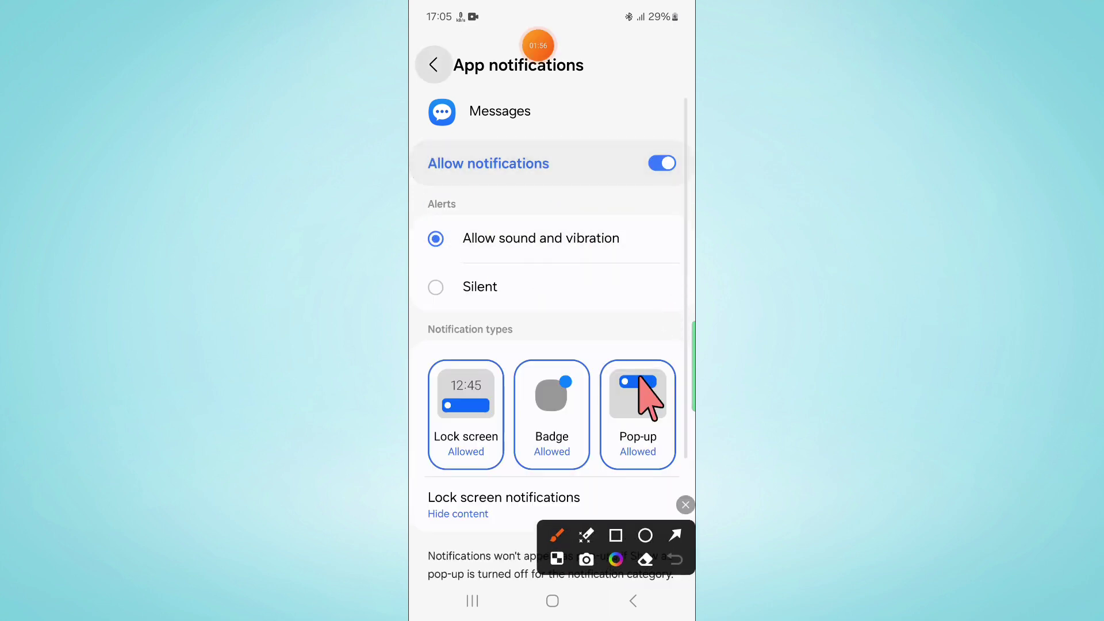
left_click(615, 535)
left_click_drag(411, 217, 660, 261)
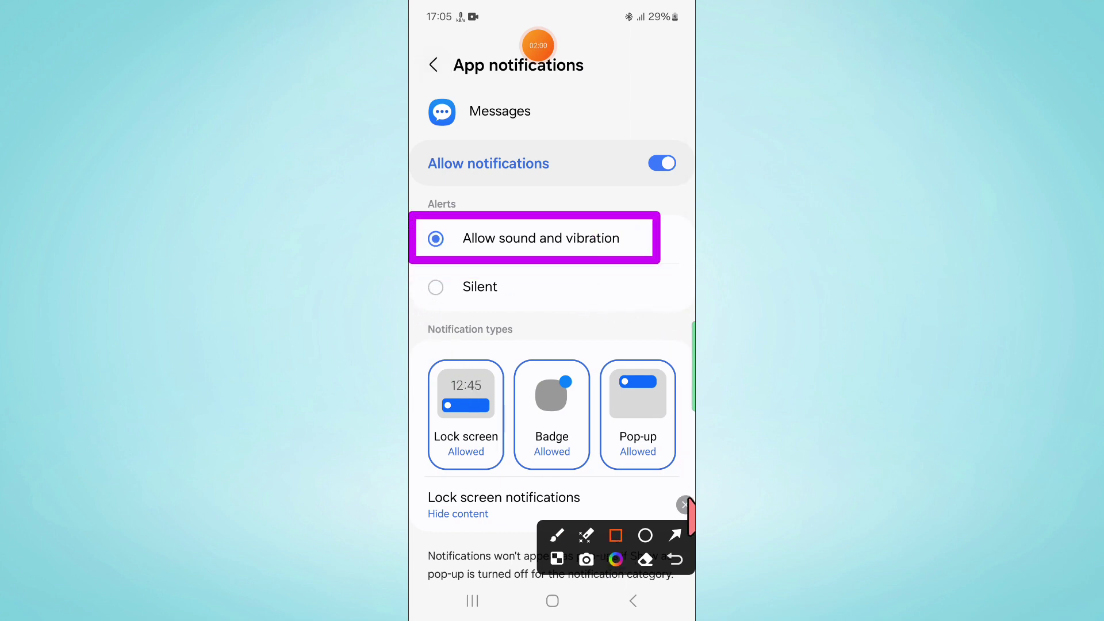
left_click(685, 504)
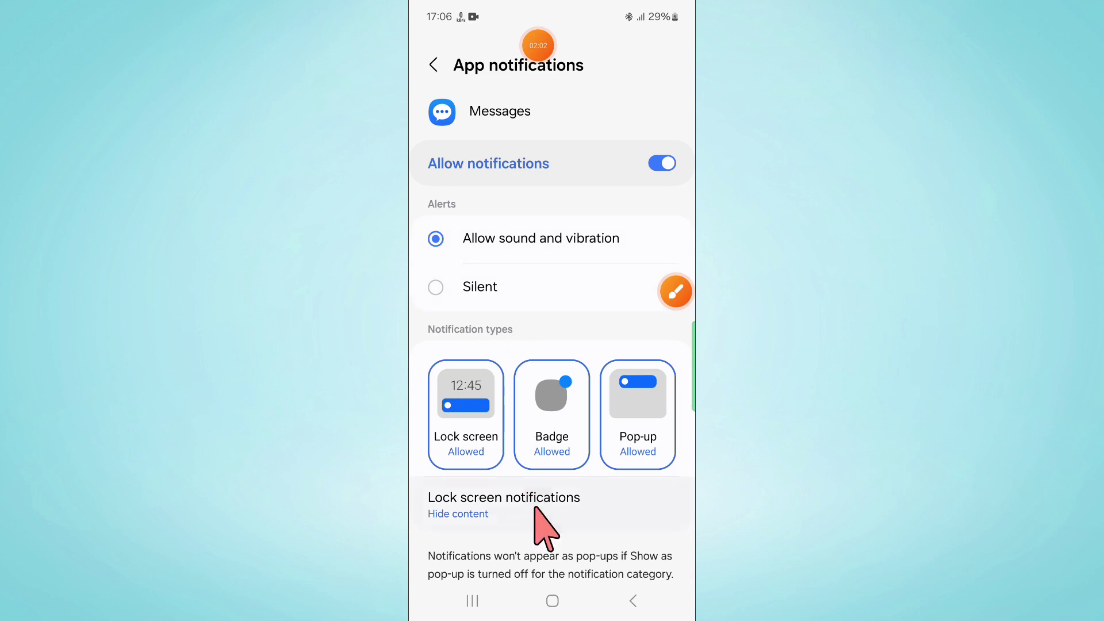
left_click_drag(535, 507, 552, 317)
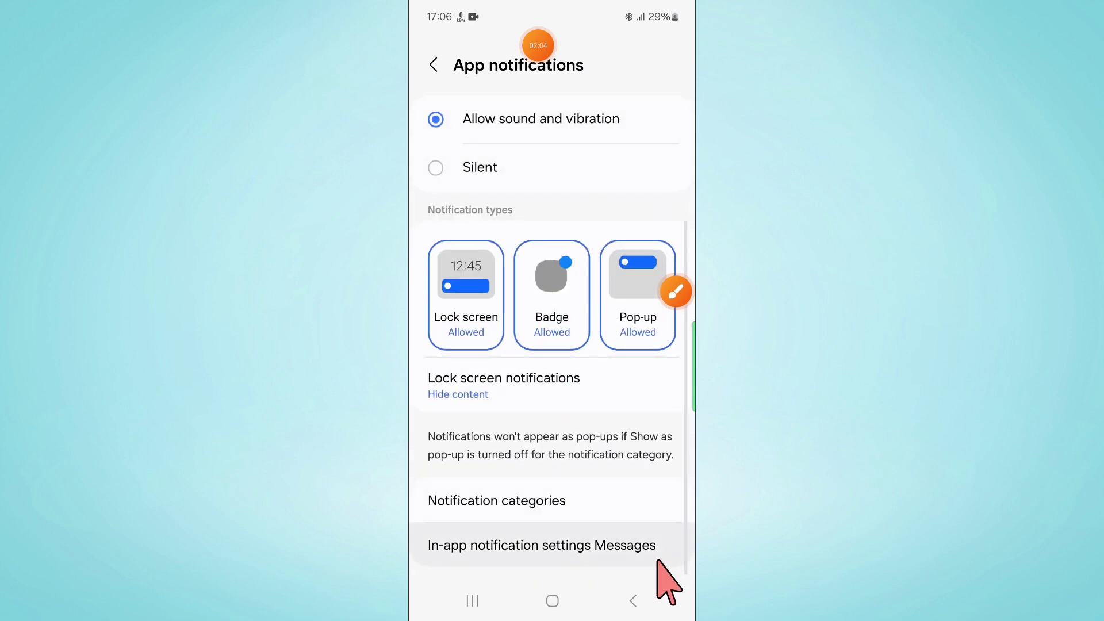
Return to Messages App info and scroll to the Usage section showing 22.33 MB storage
left_click(631, 601)
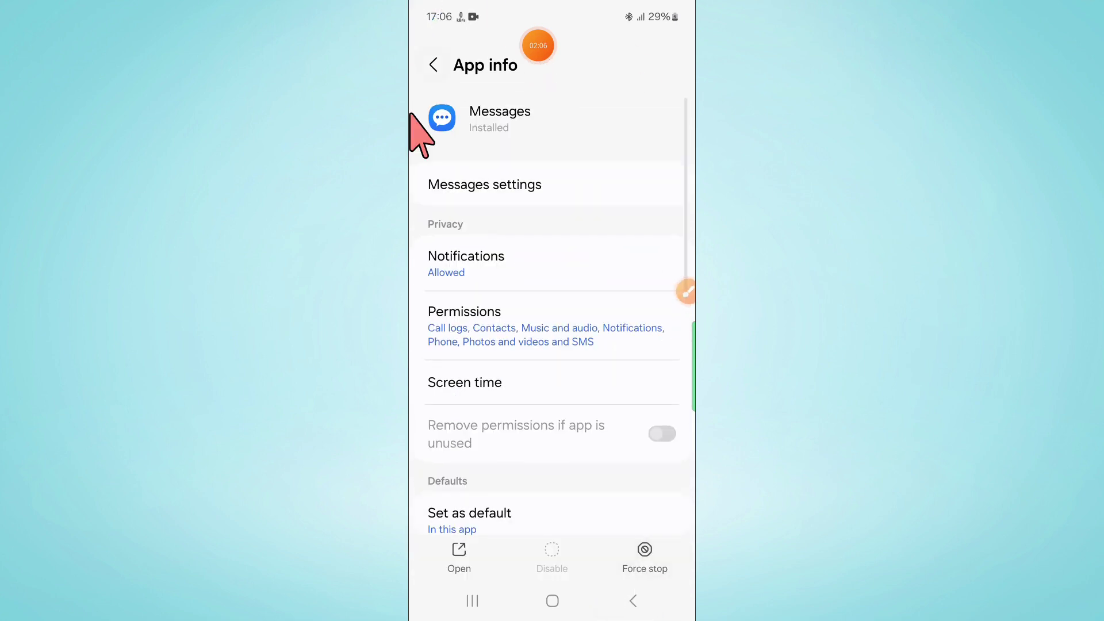
left_click_drag(509, 358, 513, 125)
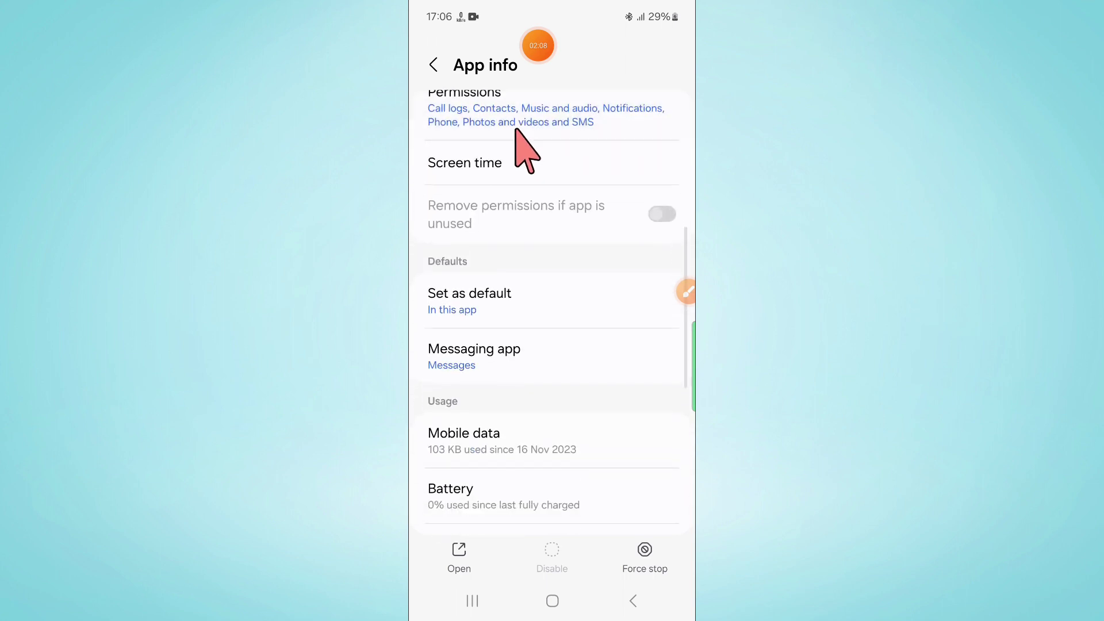
left_click_drag(499, 349, 524, 185)
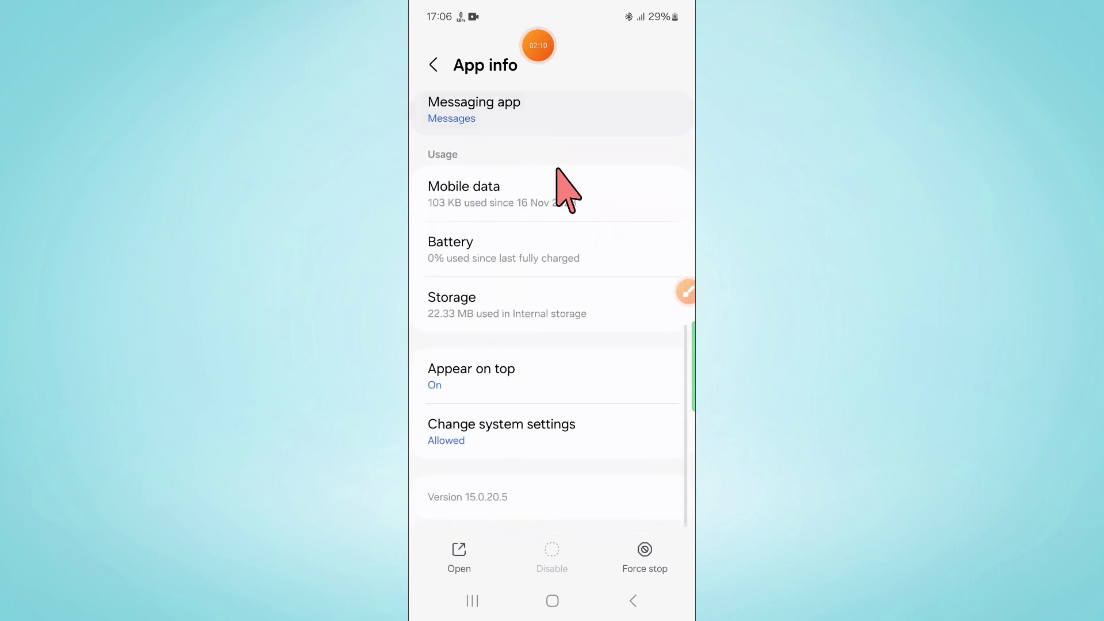
left_click(686, 293)
left_click(615, 535)
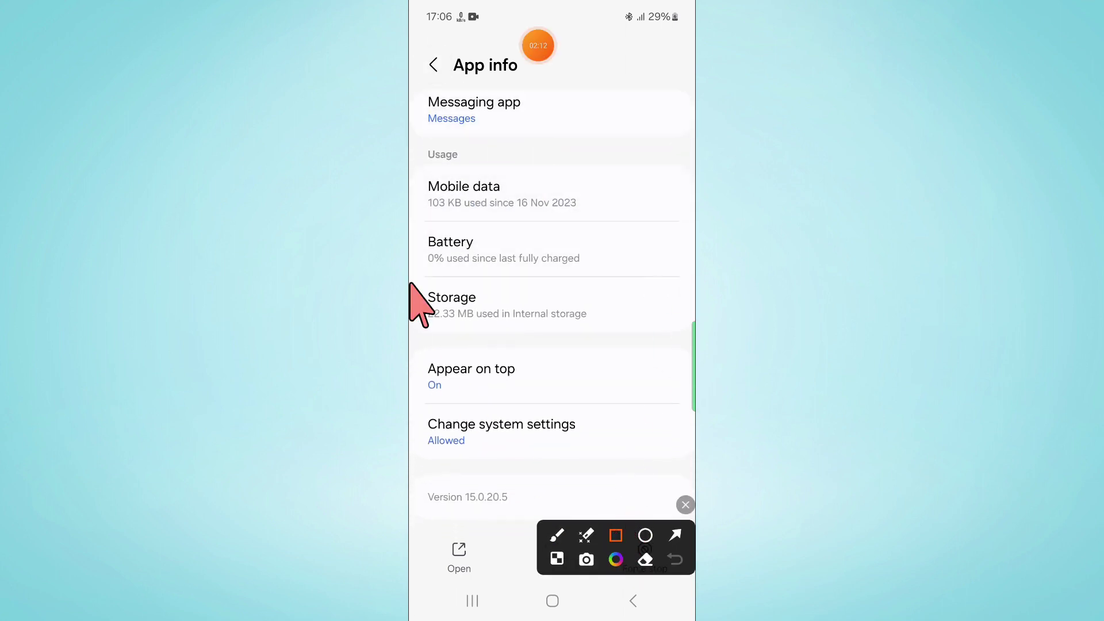
left_click_drag(413, 285, 609, 328)
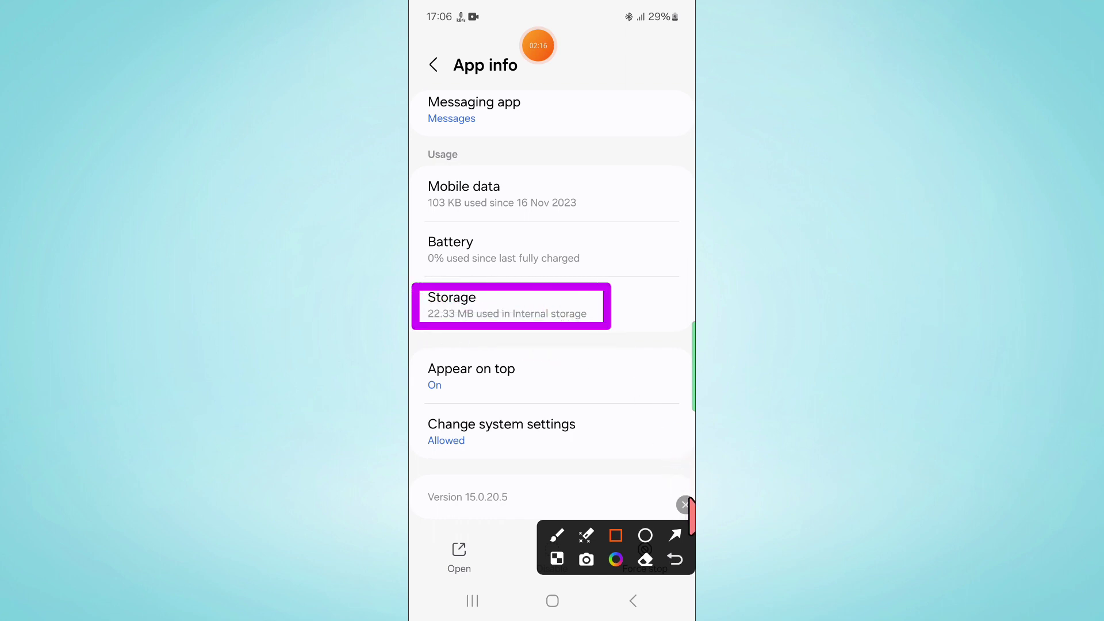
Open the Messages Storage page and bring the Clear data option into view
left_click(684, 505)
left_click(661, 320)
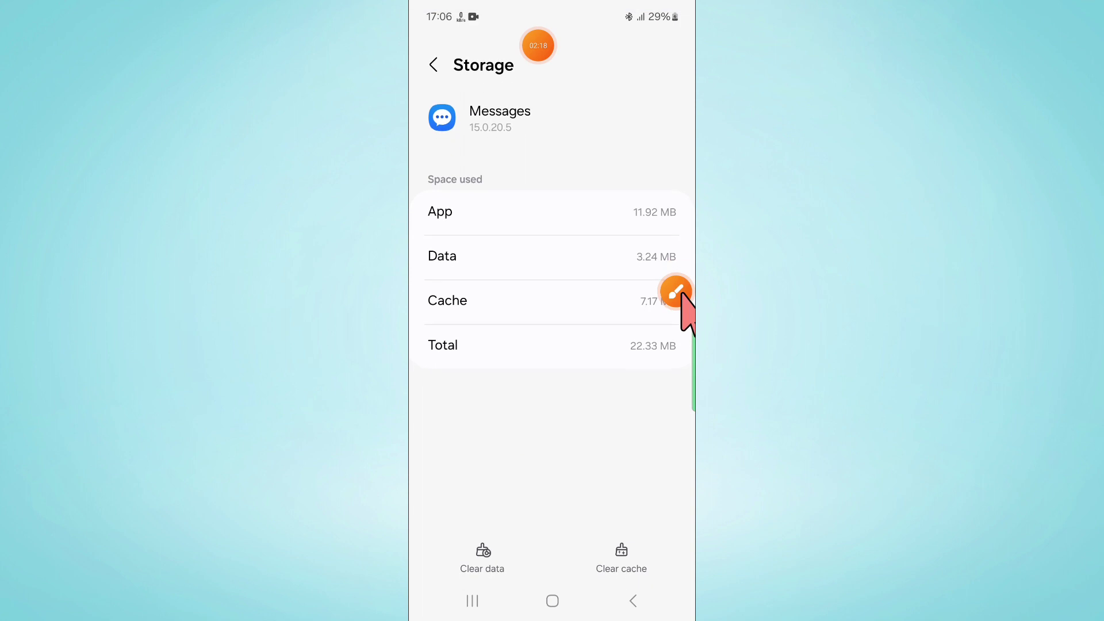
left_click(677, 294)
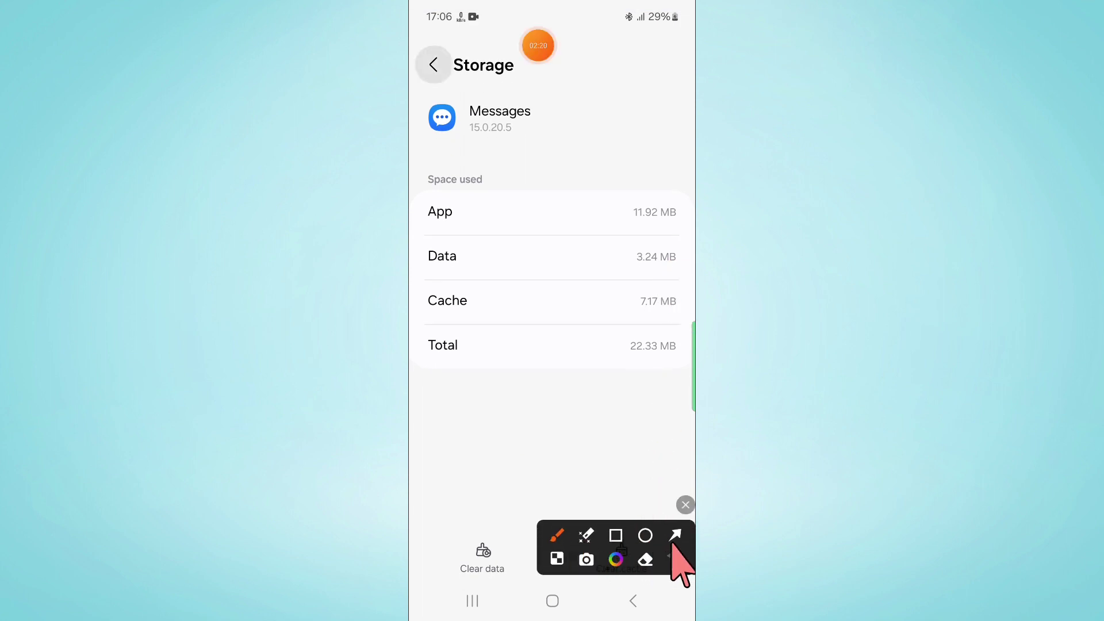
left_click(675, 536)
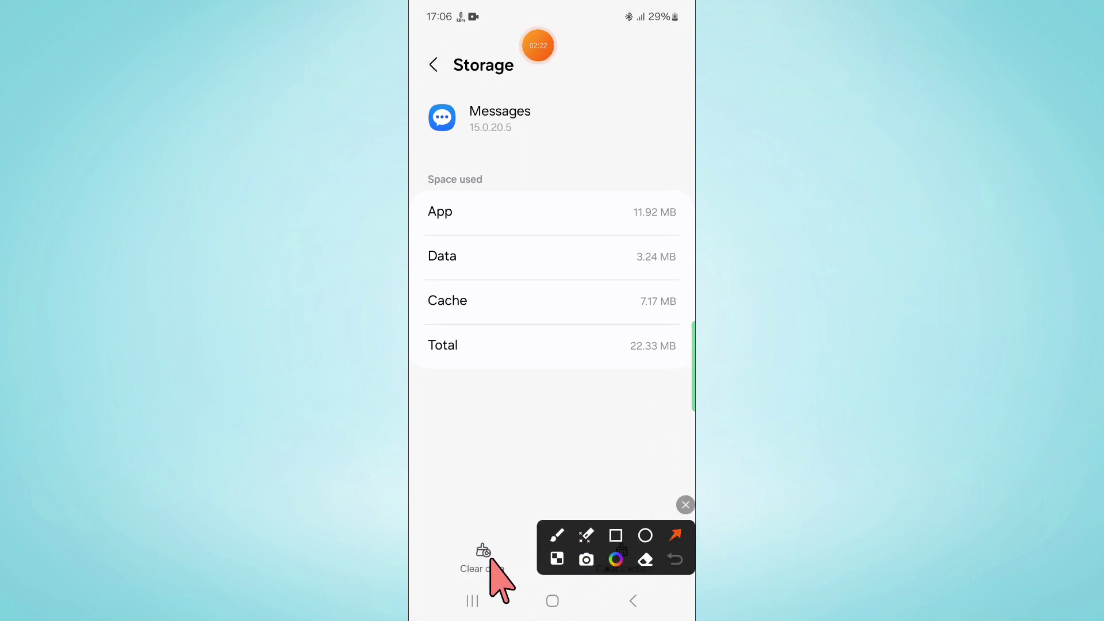
left_click_drag(449, 463, 470, 538)
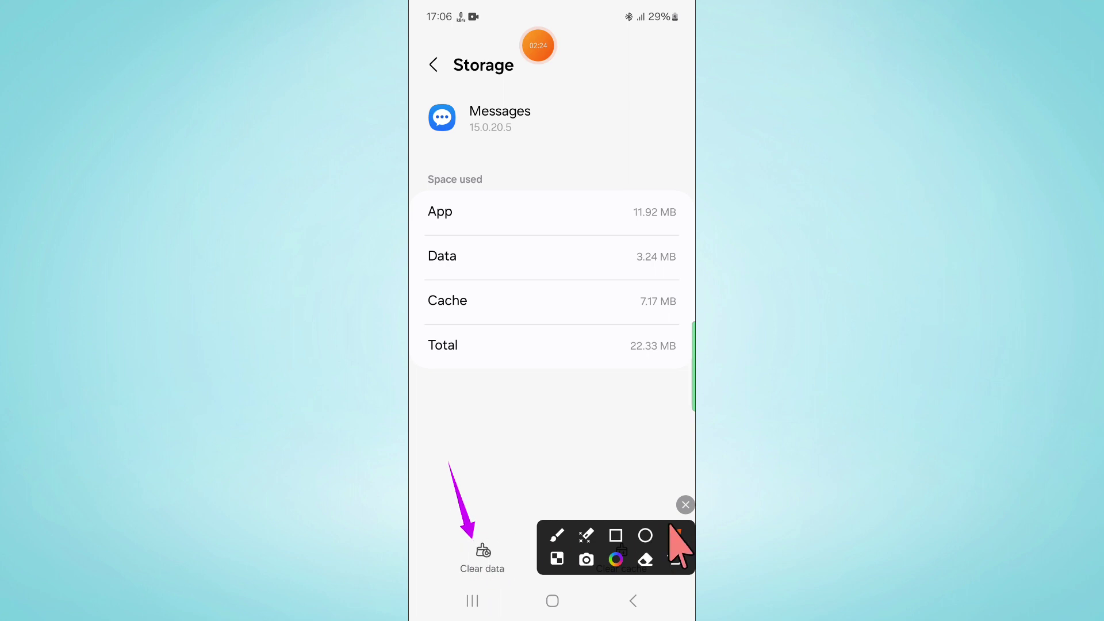
left_click(685, 505)
Clear the Messages app data, confirm the deletion, and go back to the Apps list
left_click(505, 570)
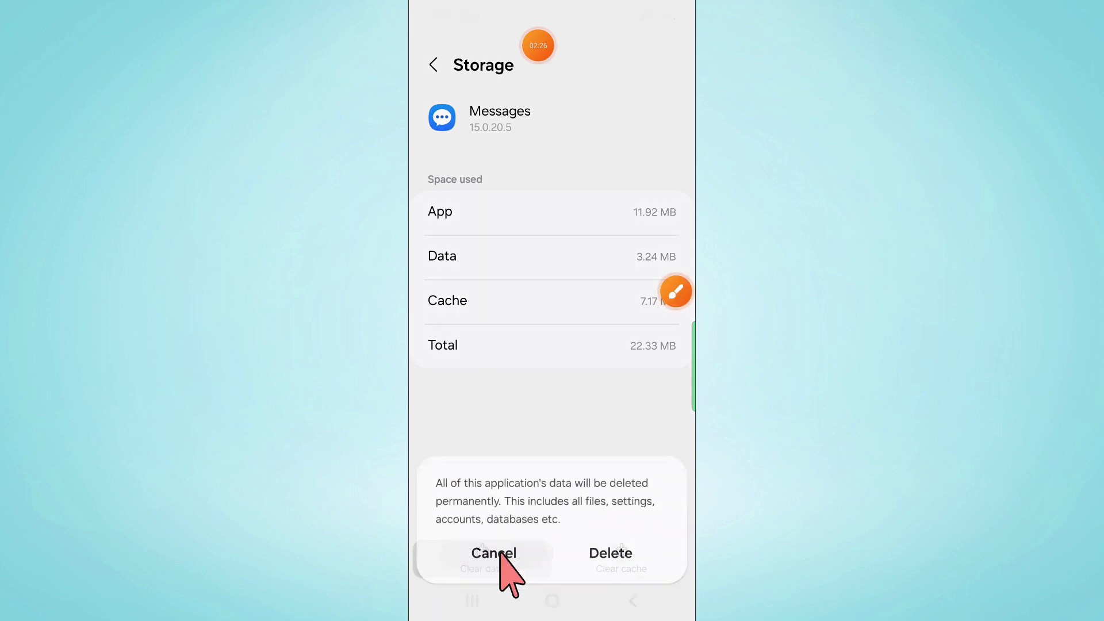
left_click(603, 539)
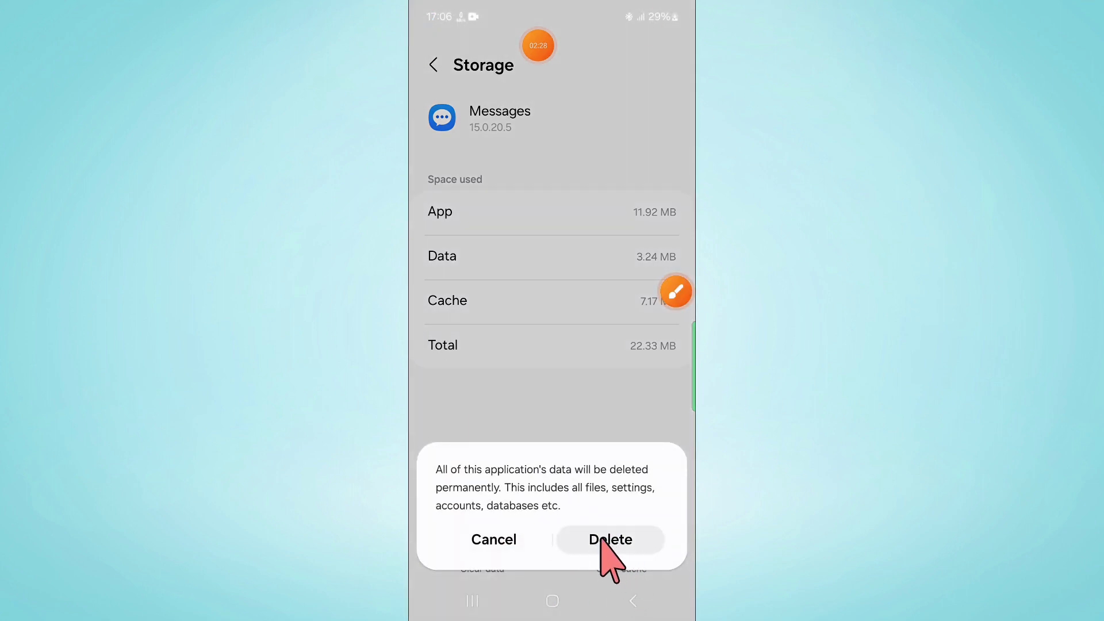
left_click(622, 600)
left_click(628, 598)
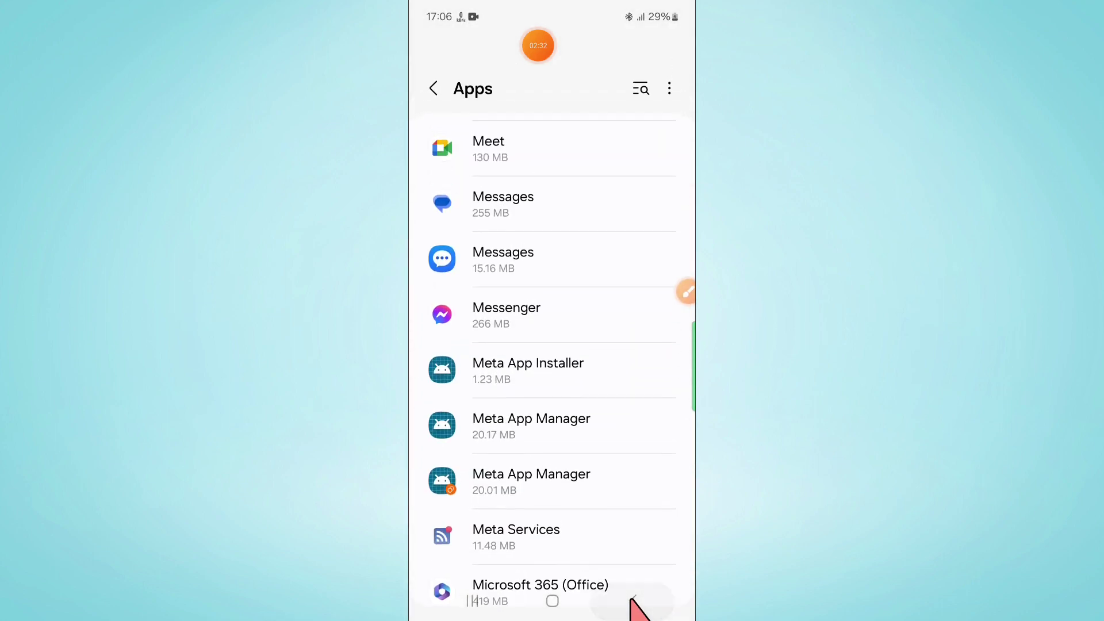
Go Home, pull down Quick Settings and open the power menu with Power off and Restart
left_click(630, 599)
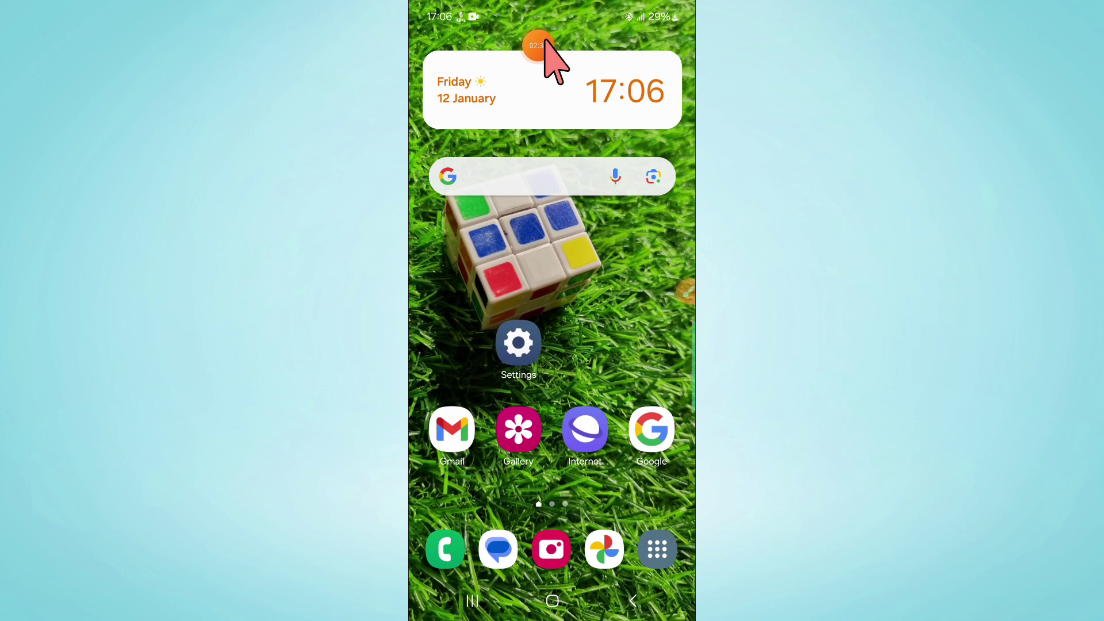
left_click_drag(623, 4, 628, 333)
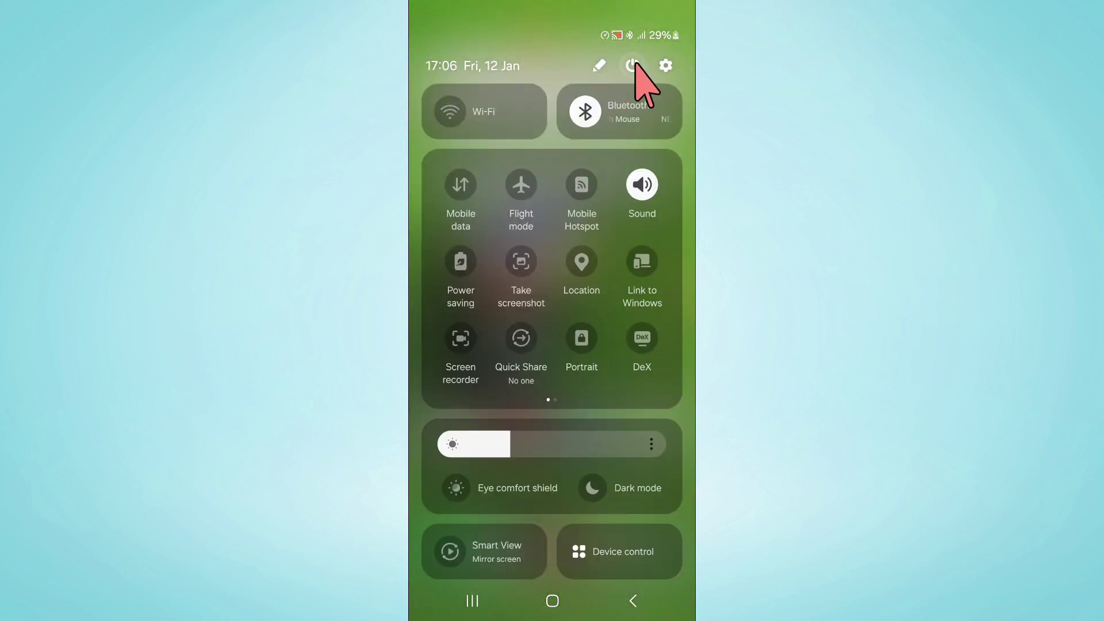
left_click(634, 65)
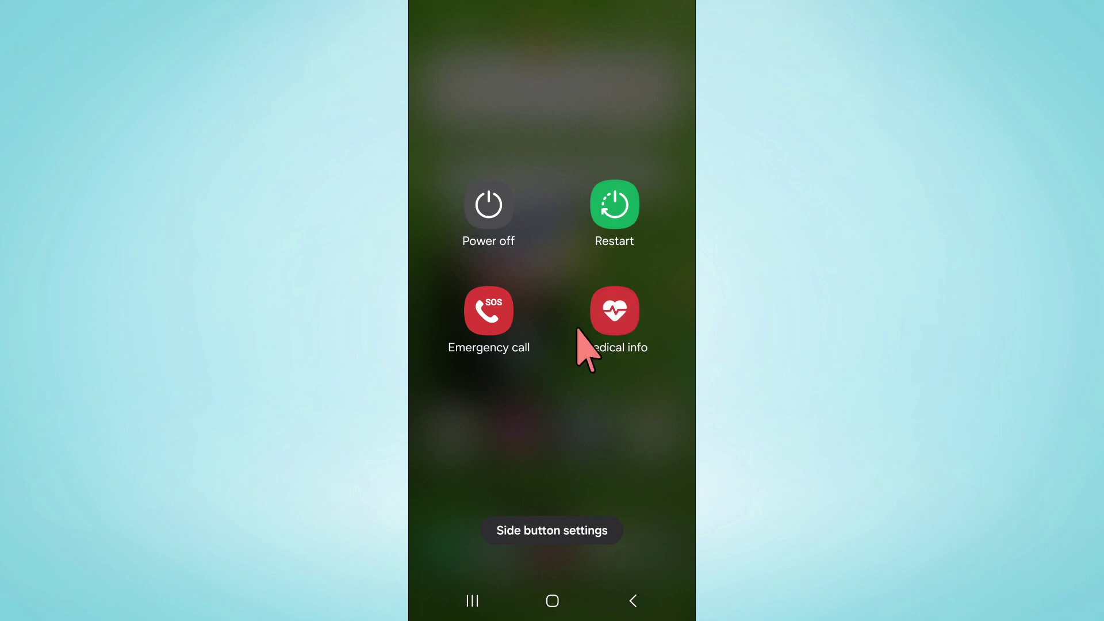